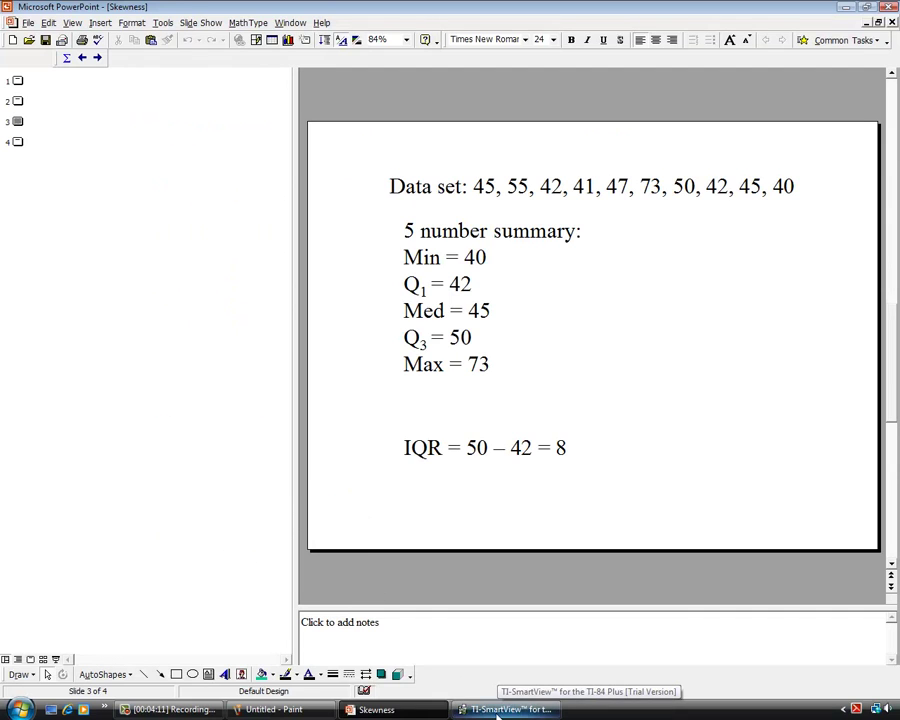
# Step: Open the TI-84 list editor and clear list L2, leaving the ten values in L1
pyautogui.click(510, 709)
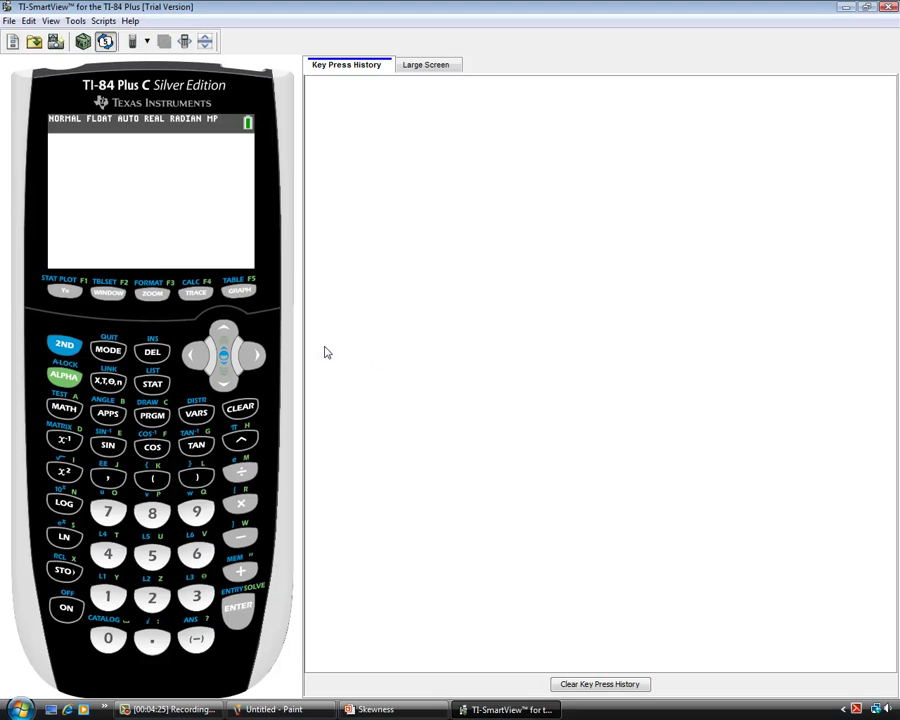
pyautogui.click(155, 389)
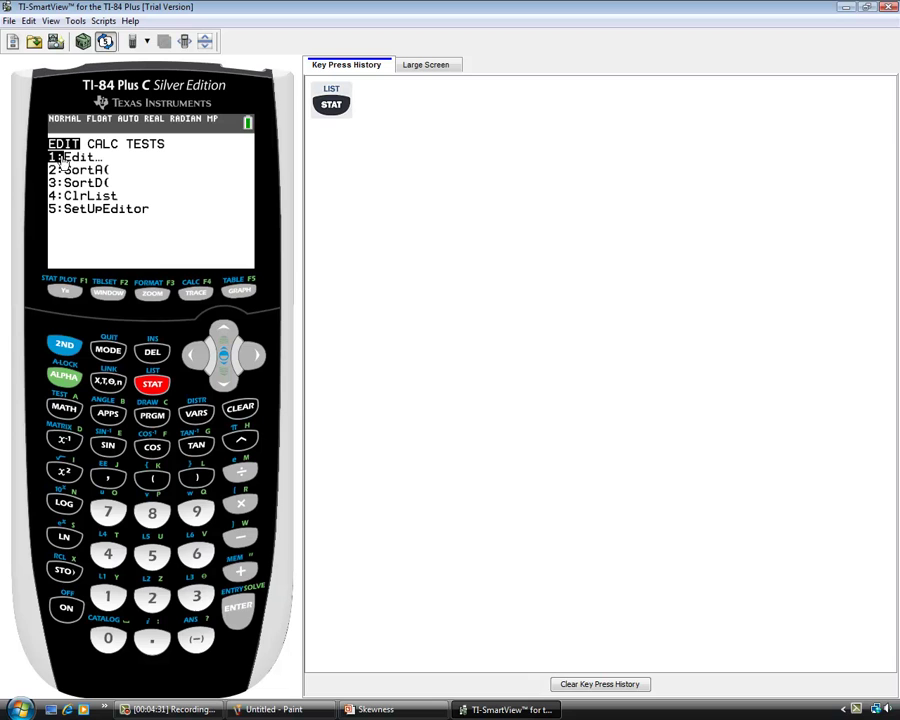
pyautogui.click(240, 618)
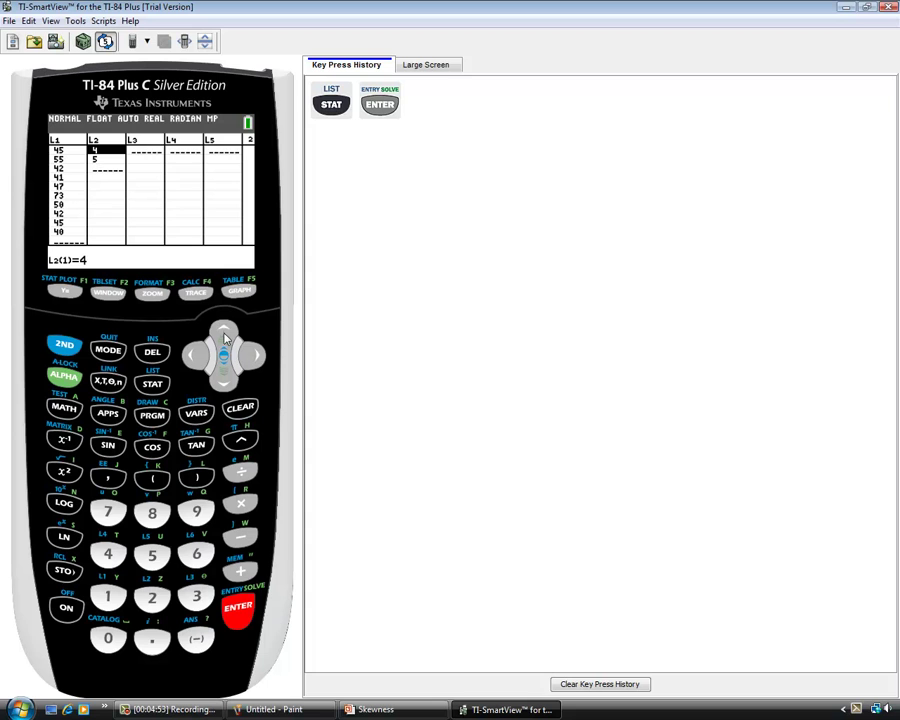
pyautogui.click(224, 336)
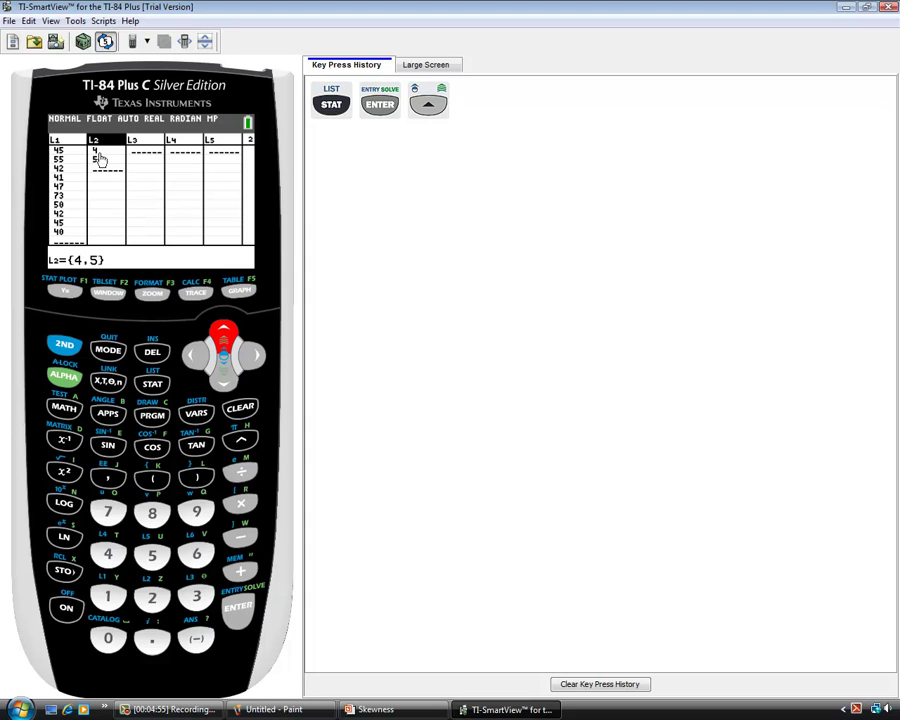
pyautogui.click(244, 411)
pyautogui.click(238, 612)
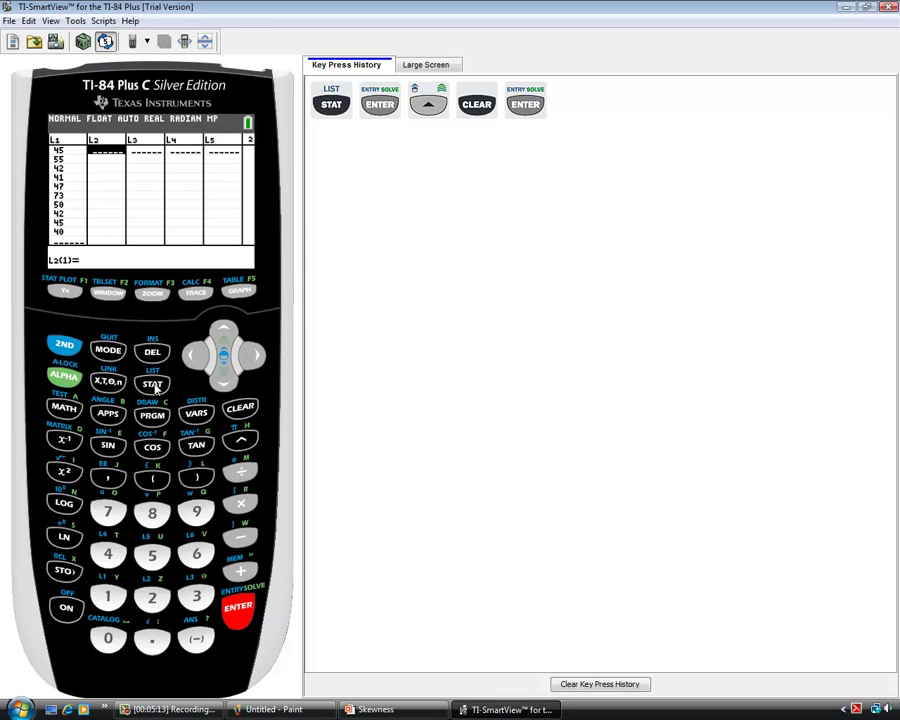
# Step: Run 1-Var Stats from the STAT CALC menu with L1 as the list
pyautogui.click(153, 387)
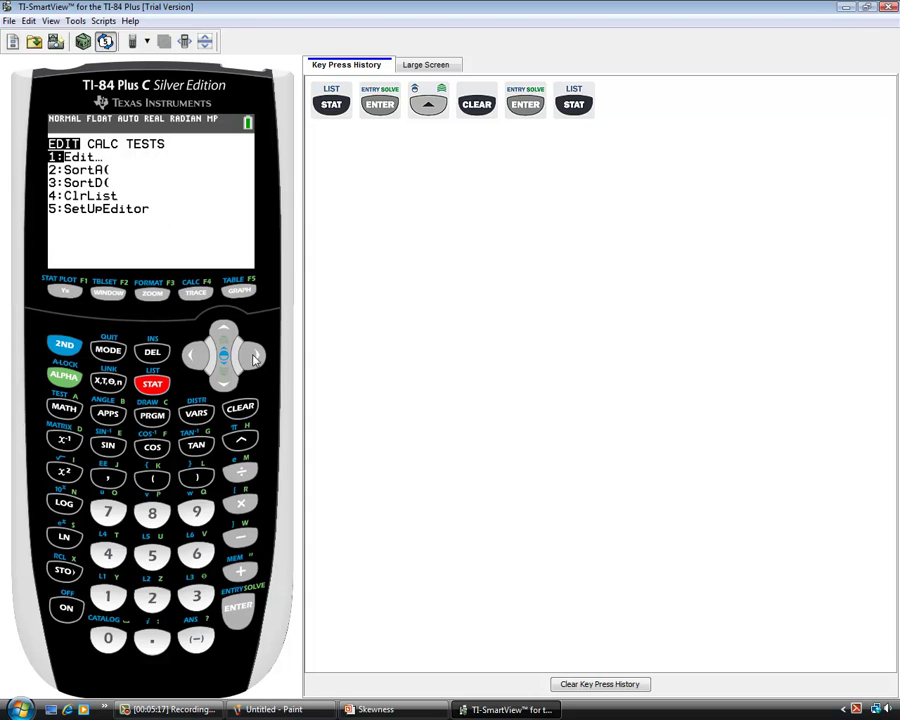
pyautogui.click(253, 357)
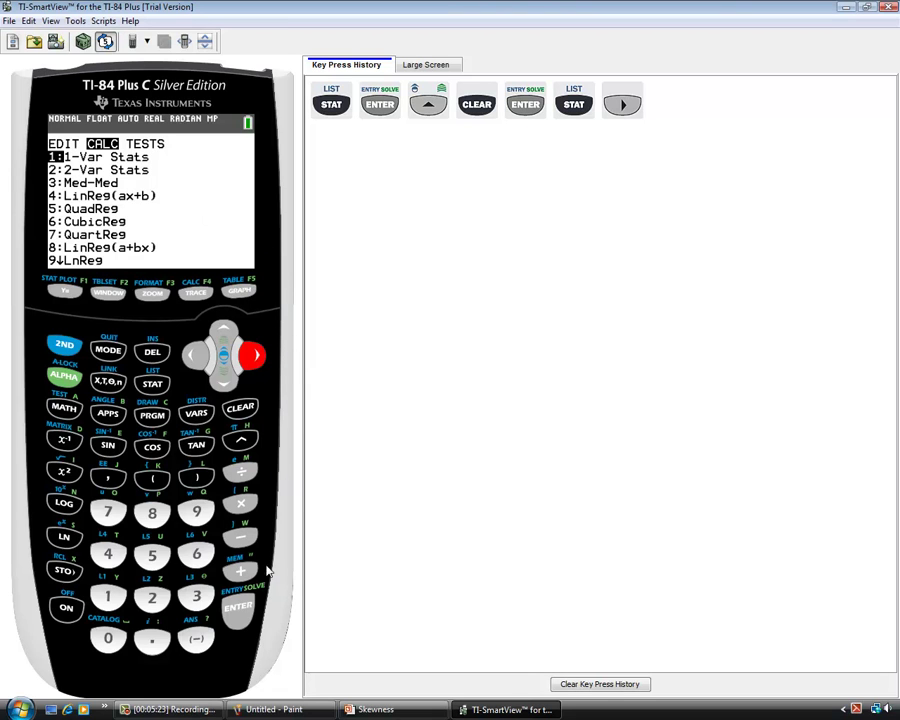
pyautogui.click(240, 610)
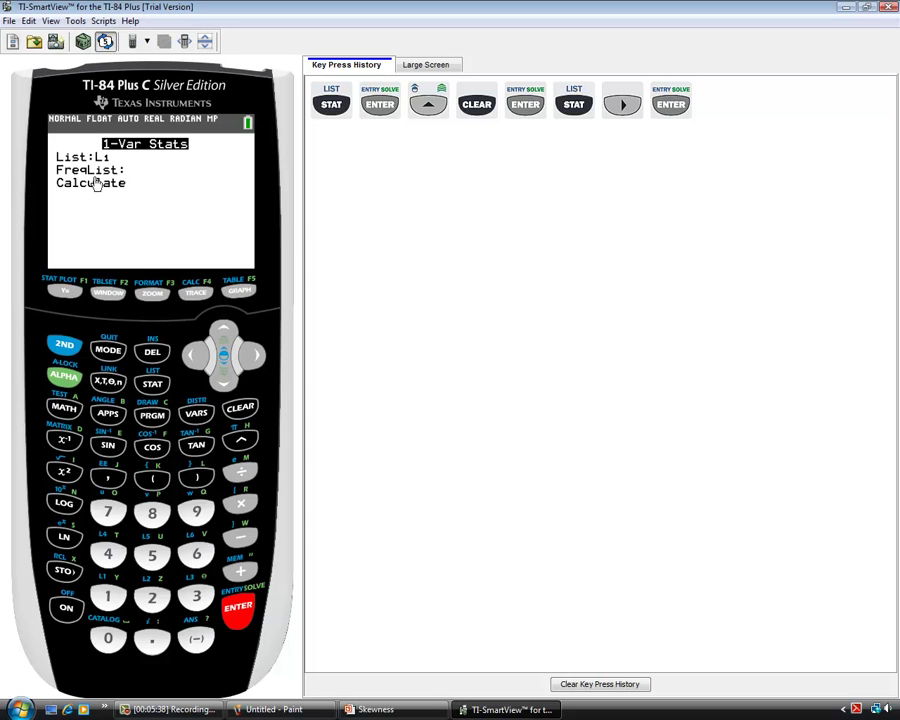
pyautogui.click(64, 346)
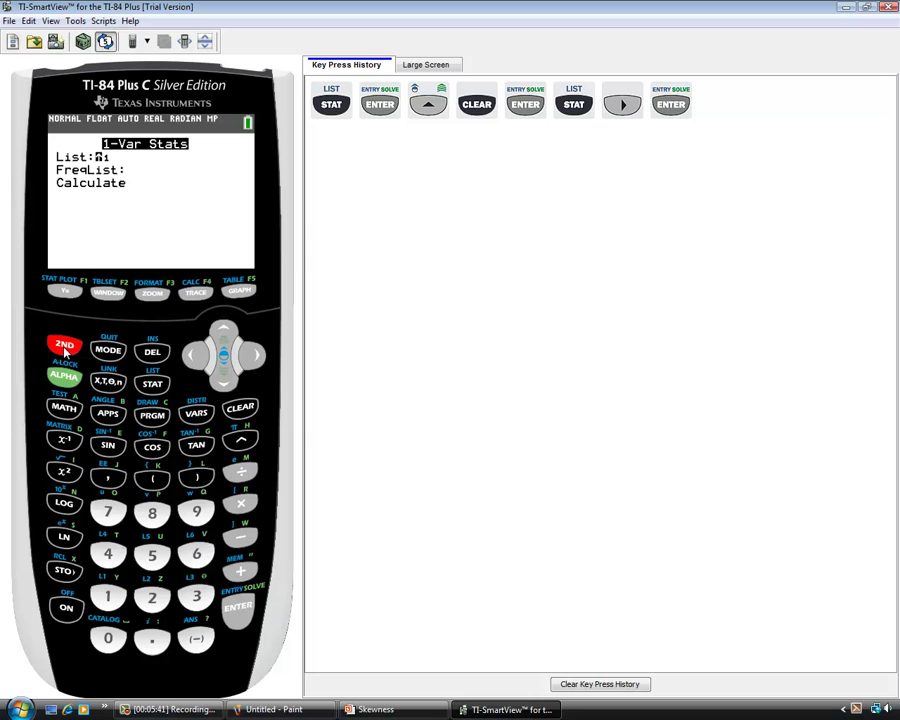
pyautogui.click(108, 595)
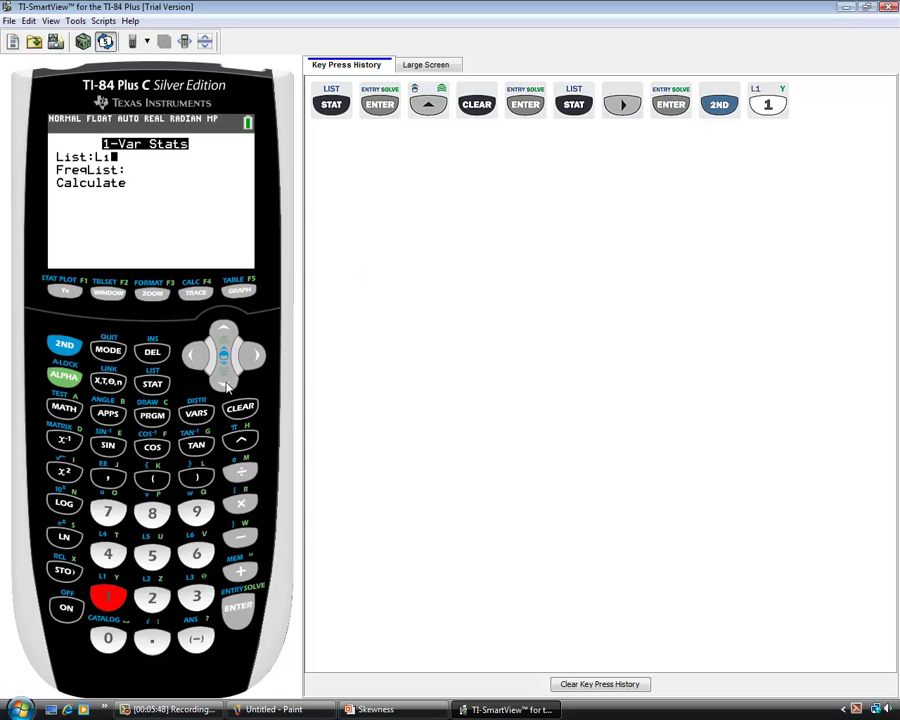
pyautogui.click(228, 385)
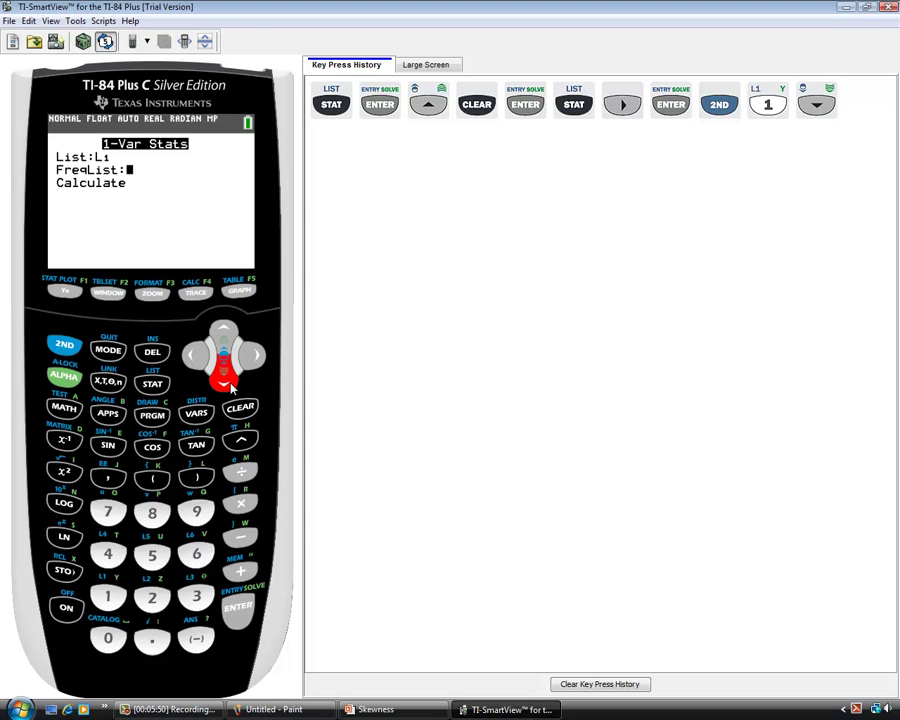
pyautogui.click(228, 386)
pyautogui.click(242, 610)
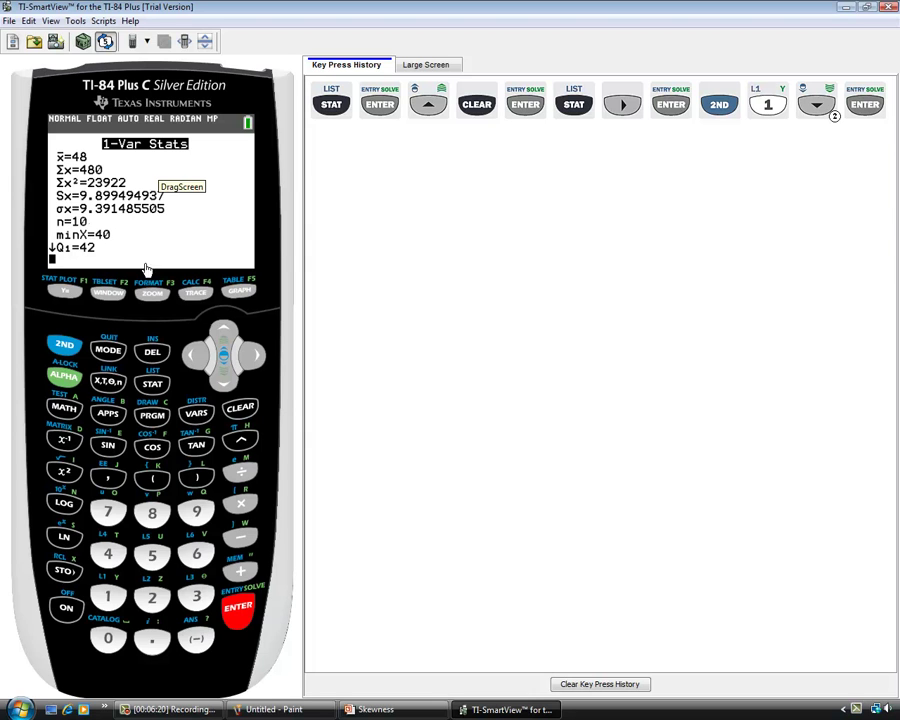
# Step: Scroll the results down to show Q1=42, Med=45, Q3=50 and maxX=73
pyautogui.click(228, 381)
pyautogui.click(228, 381)
pyautogui.click(228, 381)
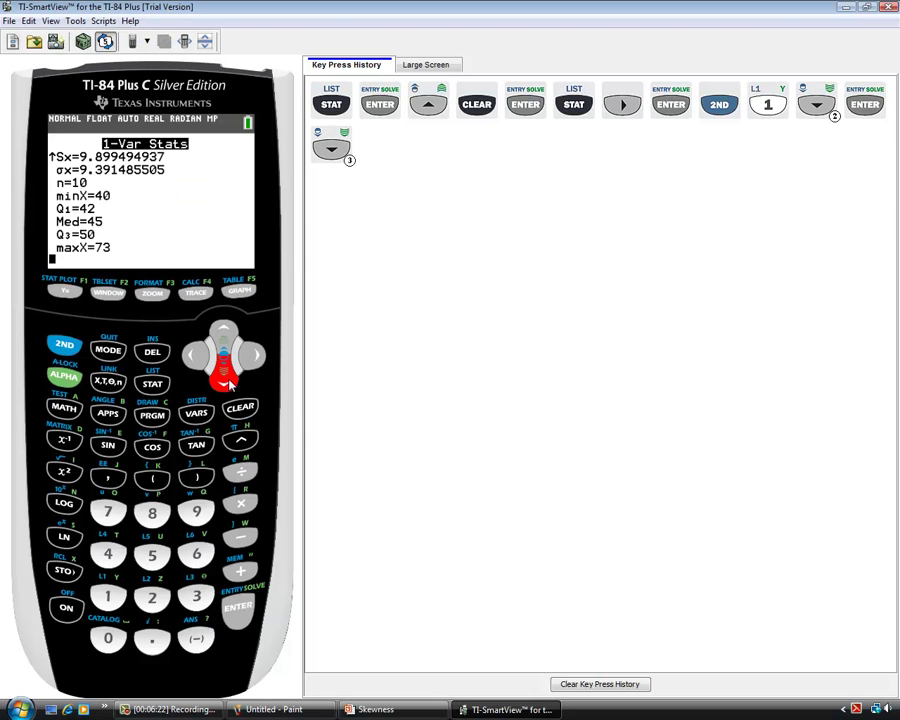
pyautogui.click(228, 381)
# Step: Clear the key press history, set Plot1 to a modified box plot of L1, and graph it
pyautogui.click(628, 686)
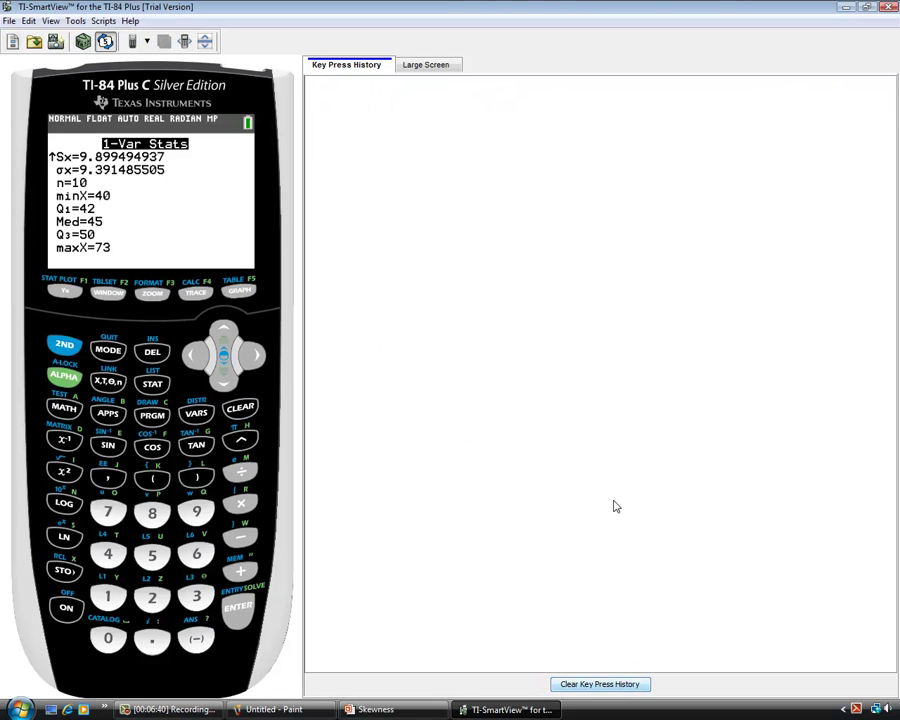
pyautogui.click(64, 344)
pyautogui.click(64, 292)
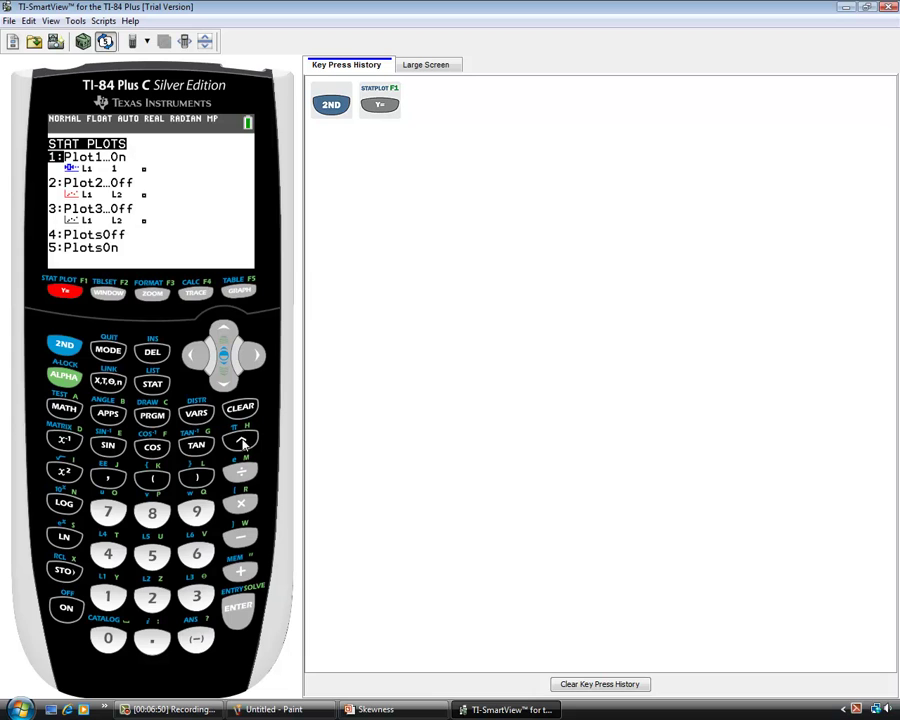
pyautogui.click(238, 607)
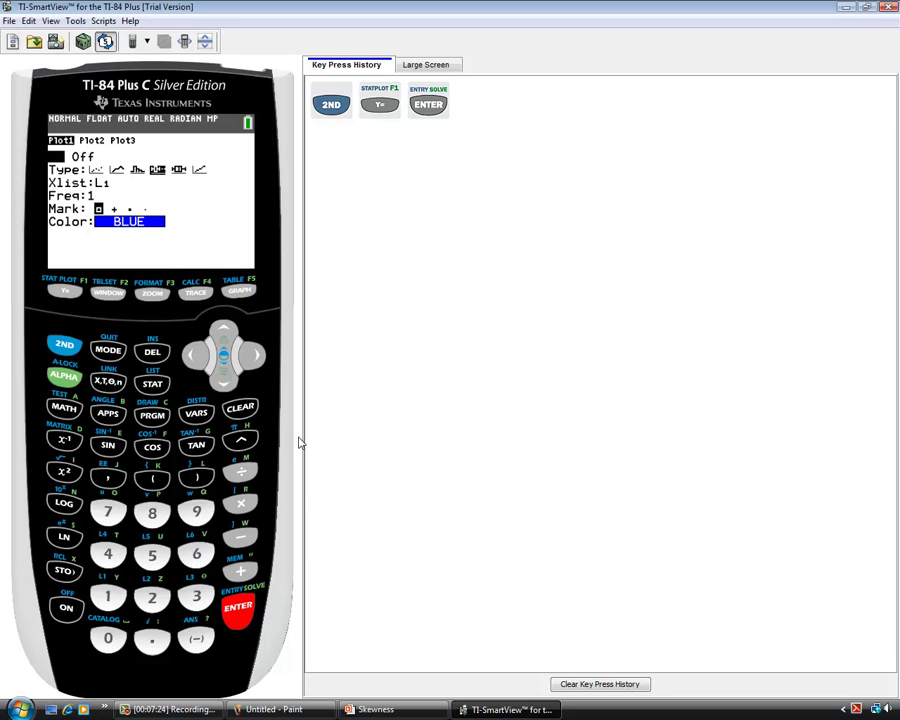
pyautogui.click(241, 293)
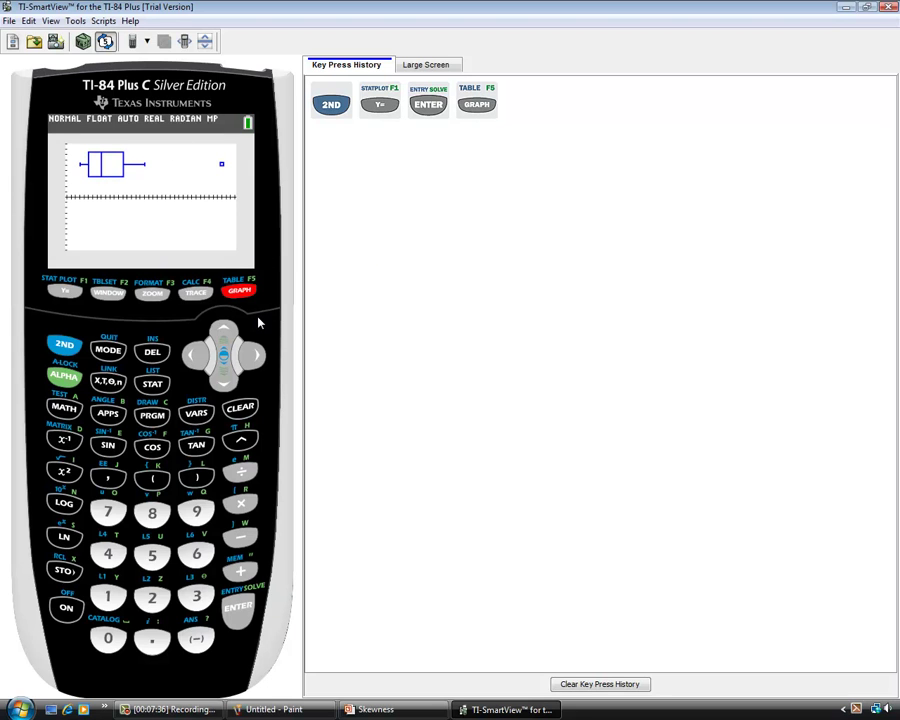
# Step: Apply ZoomStat to fit the box plot and start tracing at minX=40
pyautogui.click(153, 295)
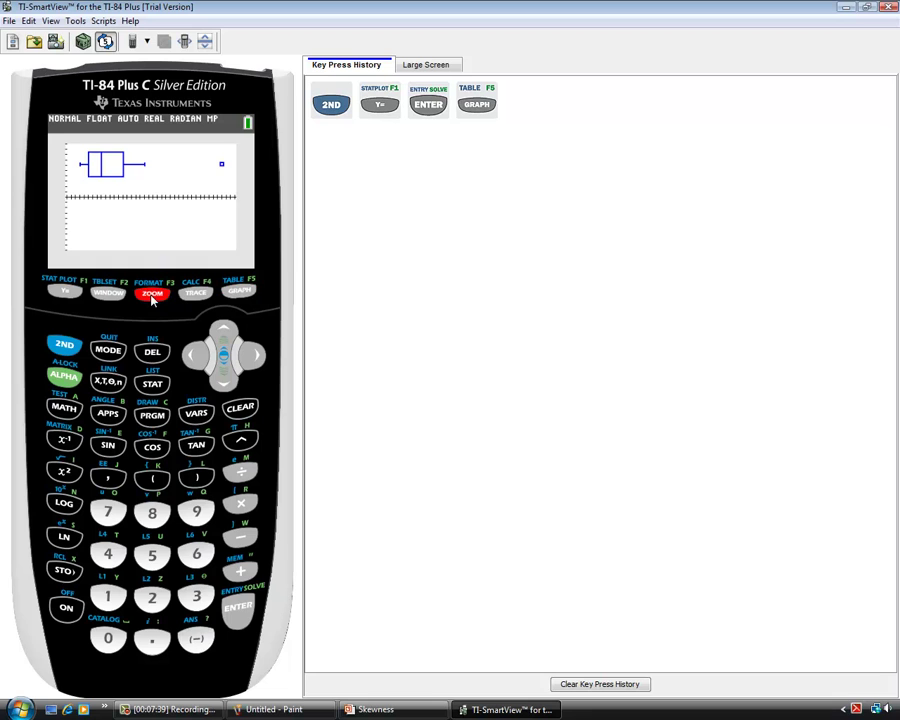
pyautogui.click(196, 513)
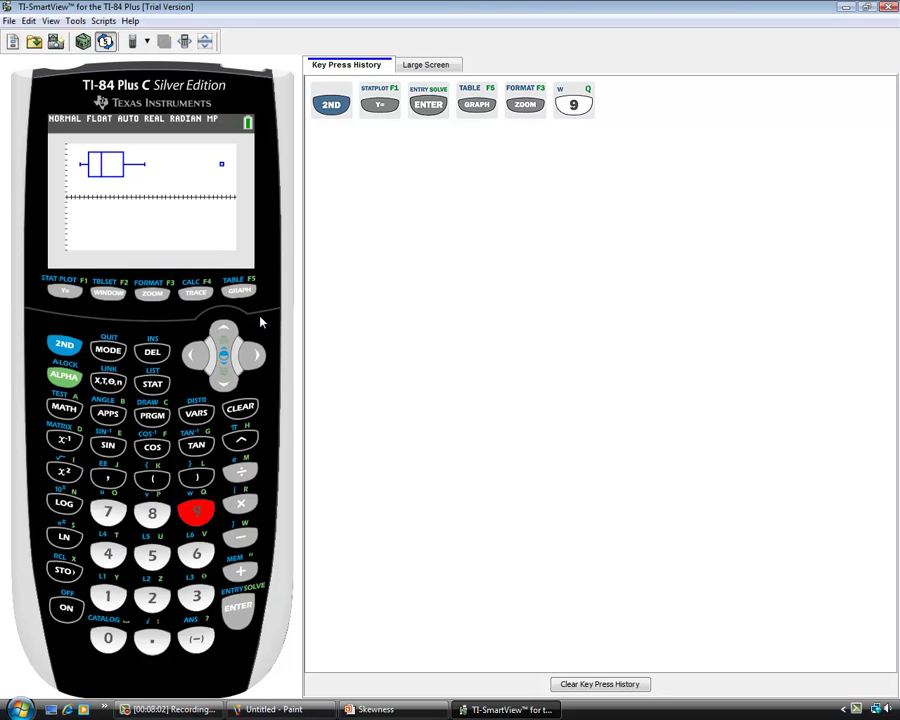
pyautogui.click(196, 293)
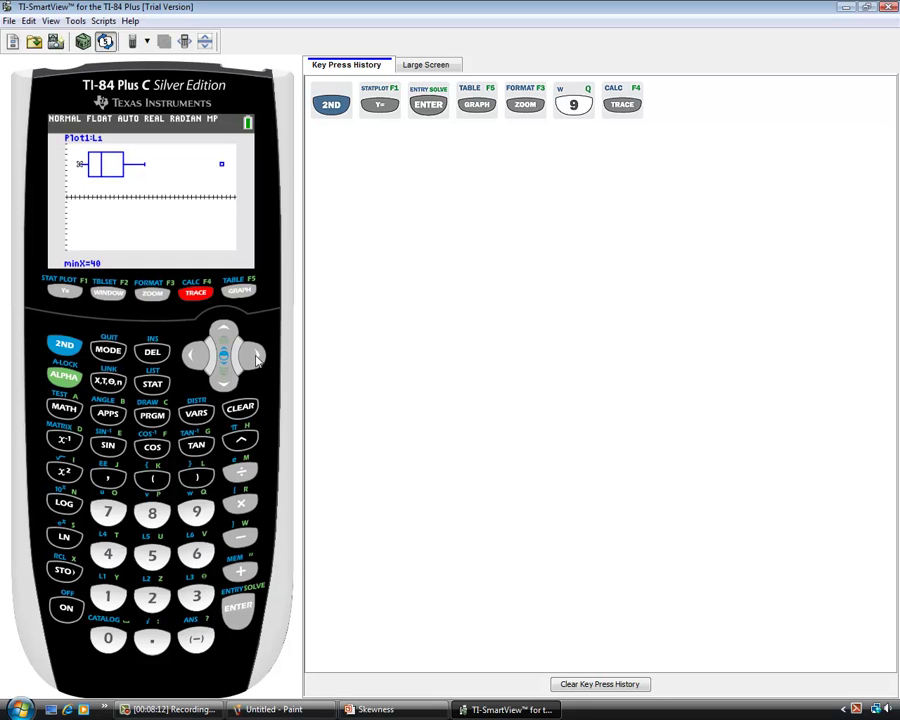
# Step: Trace through Q1=42, Med=45, Q3=50 and whisker end 55 to the outlier maxX=73
pyautogui.press('Right')
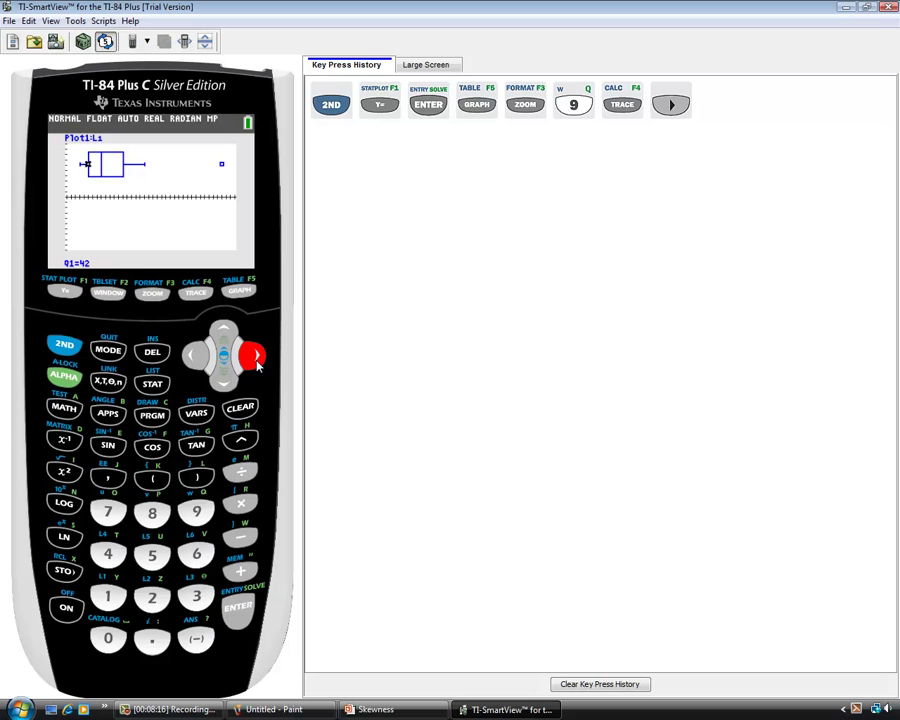
pyautogui.click(256, 362)
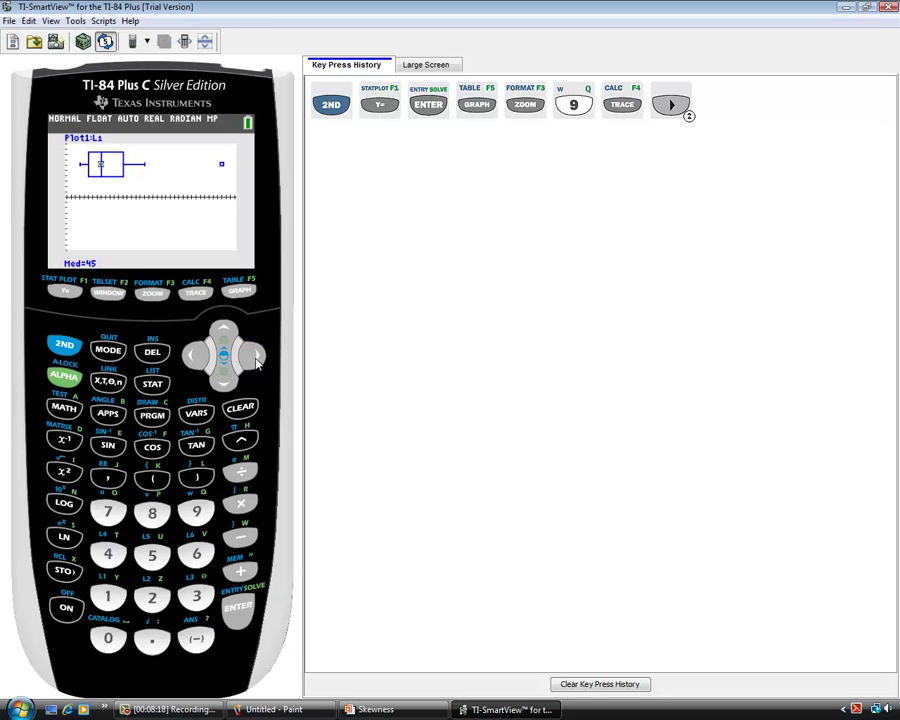
pyautogui.click(256, 362)
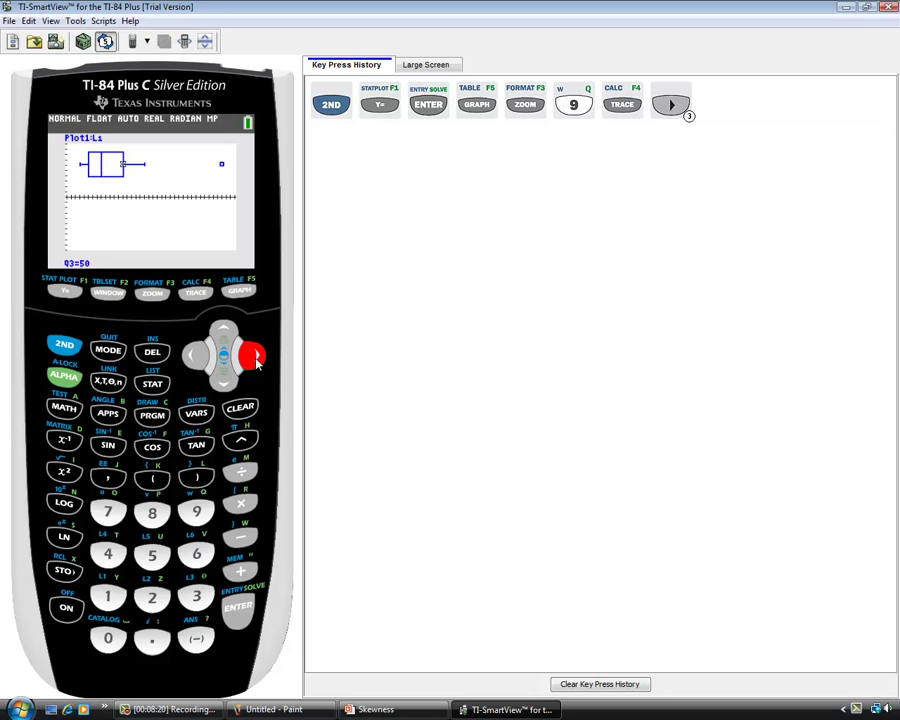
pyautogui.click(256, 362)
pyautogui.click(256, 362)
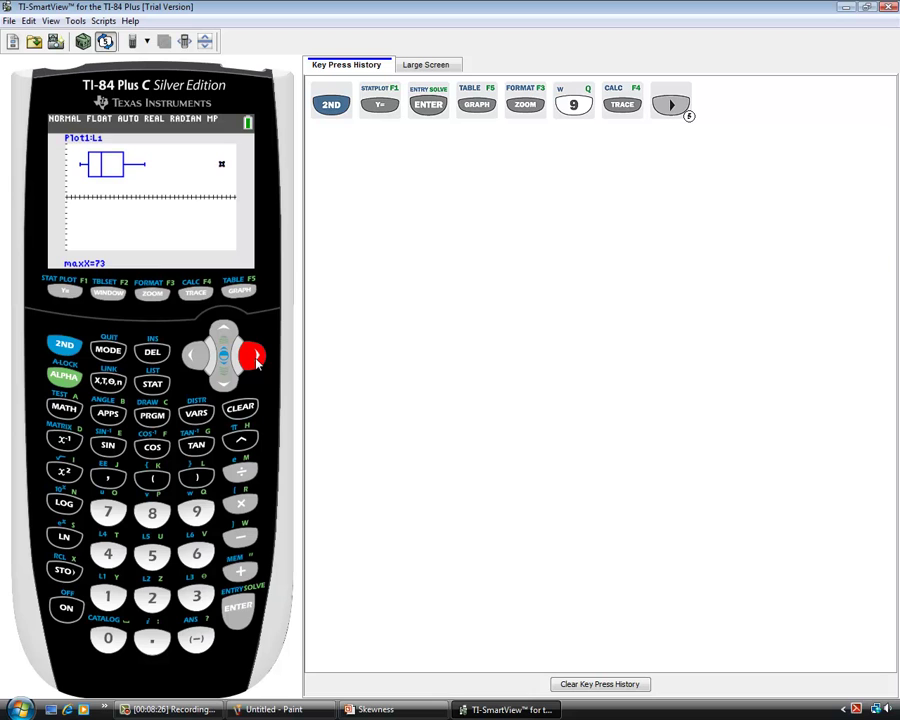